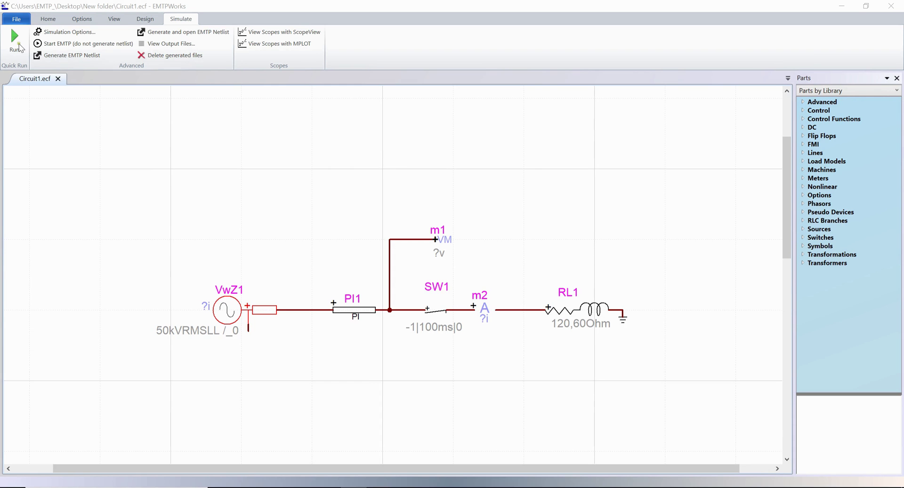
Step: Run the Circuit1 simulation and open its results in ScopeView
{"action": "left_click", "coordinate": [10, 42]}
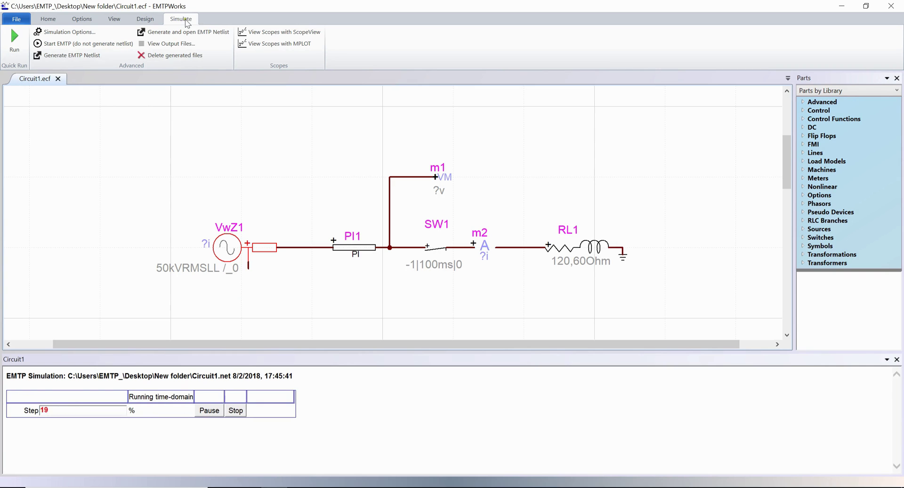
{"action": "left_click", "coordinate": [269, 32]}
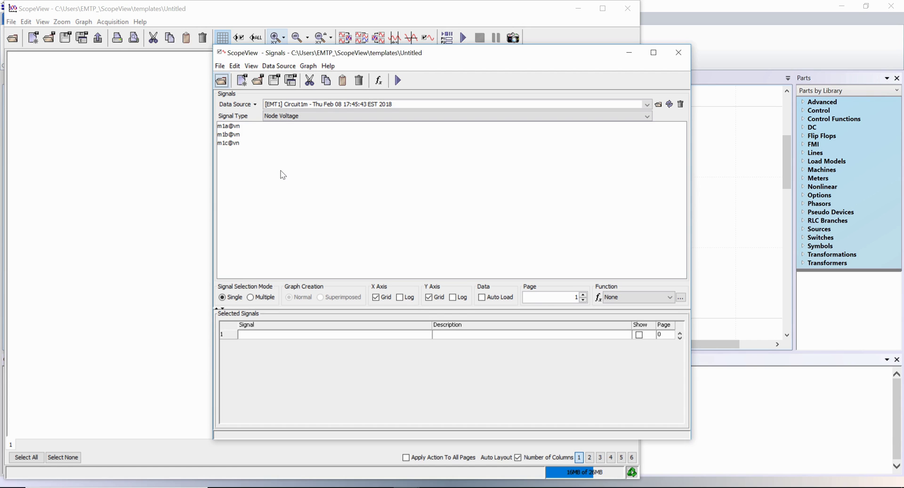
Step: Return to the EMTPWorks window showing the Circuit1 schematic with m1, SW1 and RL1
{"action": "left_click", "coordinate": [688, 172]}
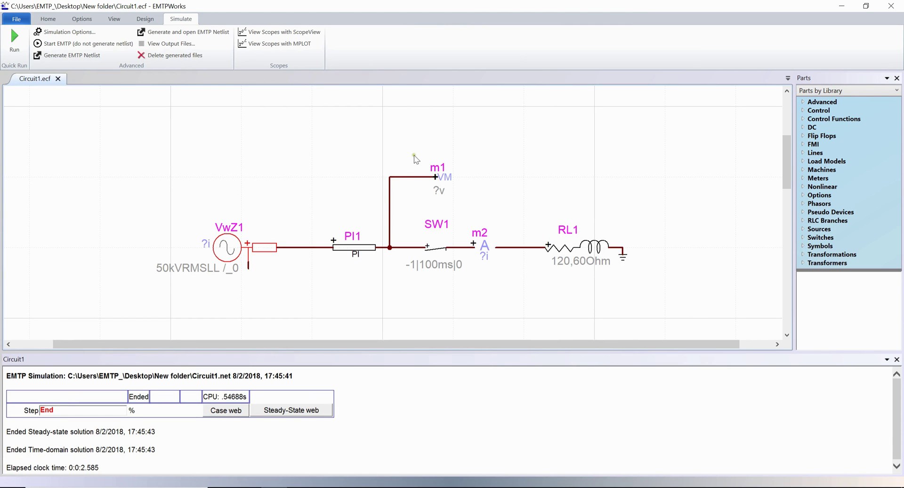
Step: With Signal Type left as Node Voltage, add m1a@vn, m1b@vn and m1c@vn and plot them
{"action": "left_click", "coordinate": [407, 486]}
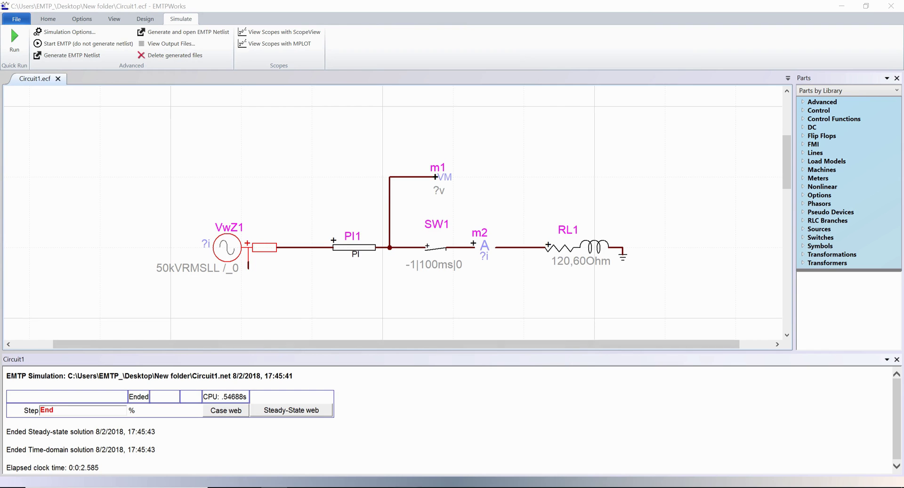
{"action": "left_click", "coordinate": [439, 462]}
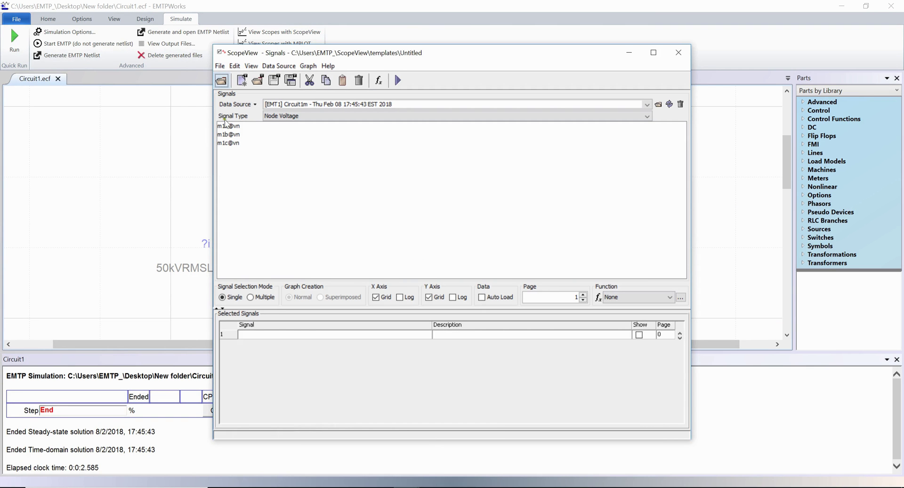
{"action": "left_click", "coordinate": [270, 118]}
{"action": "left_click", "coordinate": [279, 125]}
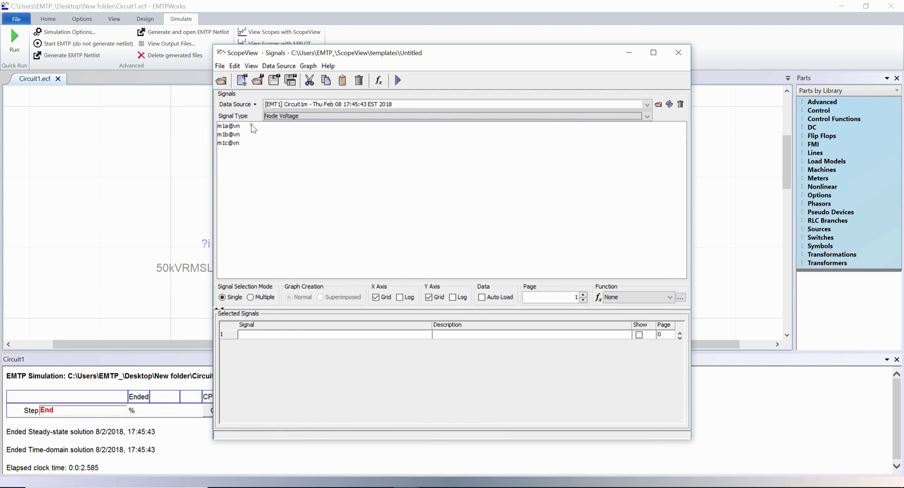
{"action": "double_click", "coordinate": [225, 126]}
{"action": "double_click", "coordinate": [225, 135]}
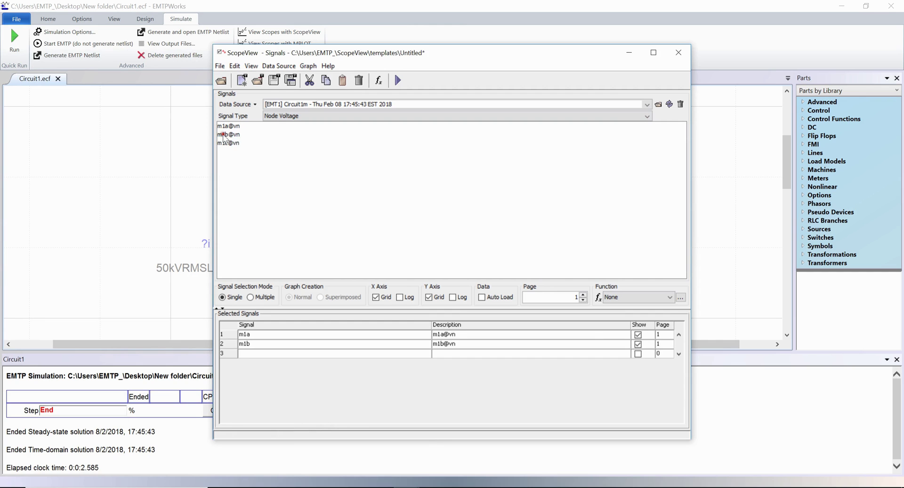
{"action": "double_click", "coordinate": [225, 143]}
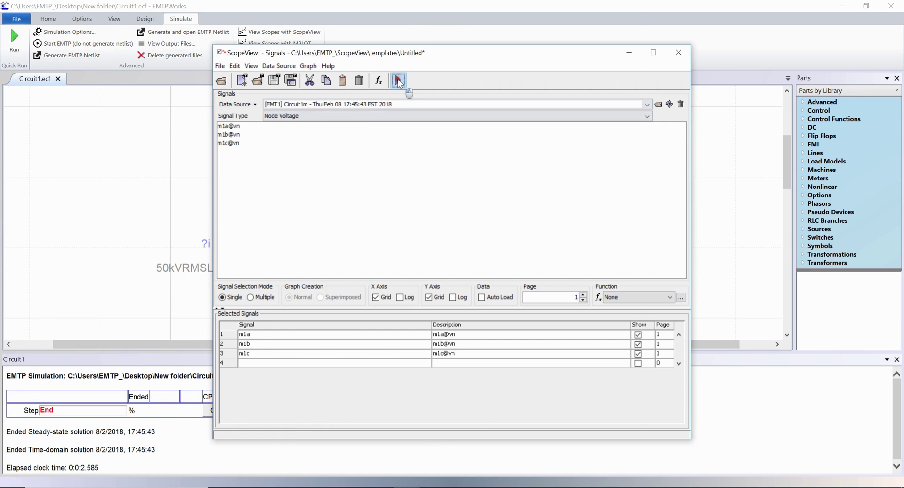
{"action": "left_click", "coordinate": [398, 80]}
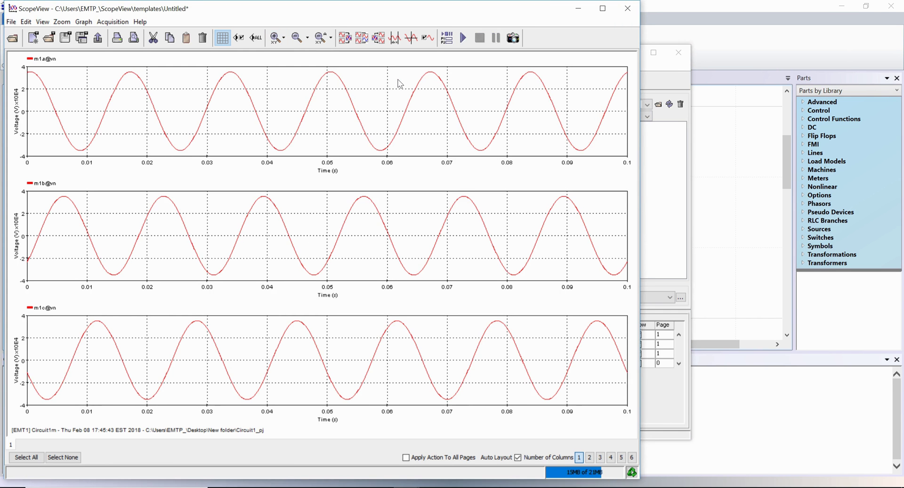
Step: Tick Auto Load in the Signals window and return to the three voltage graphs
{"action": "left_click", "coordinate": [676, 140]}
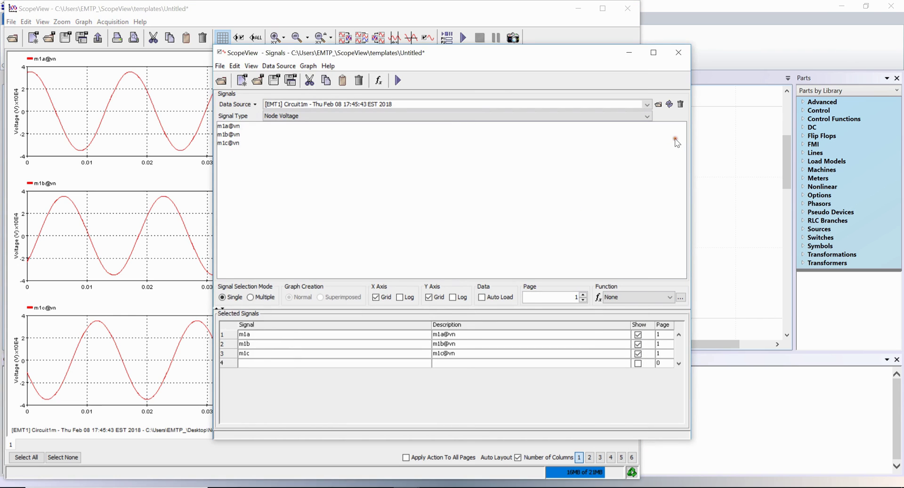
{"action": "left_click", "coordinate": [482, 298]}
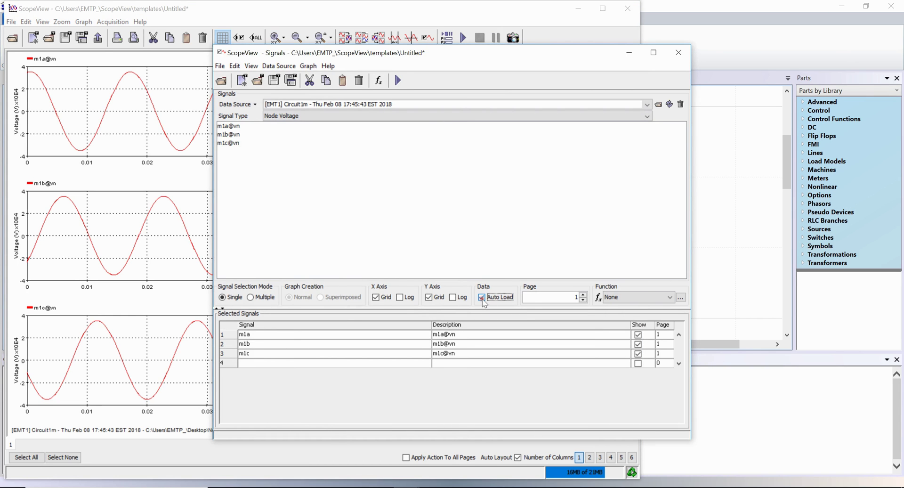
{"action": "left_click", "coordinate": [348, 10]}
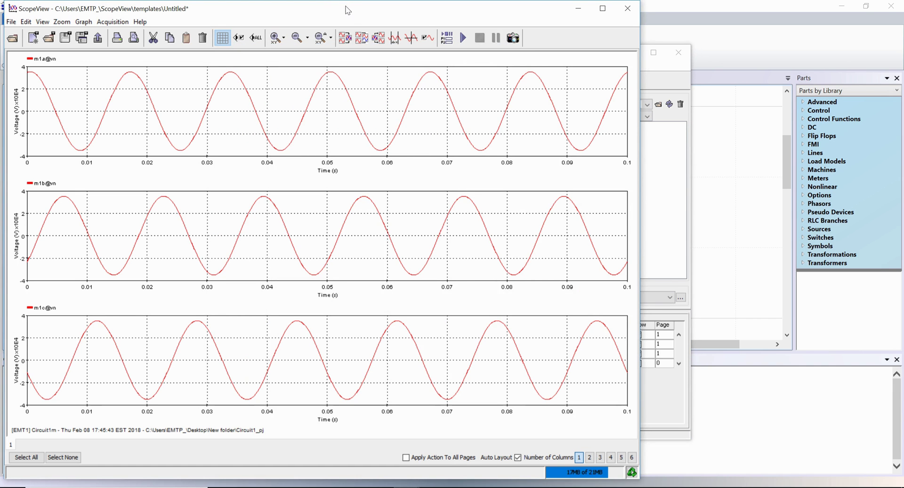
Step: Set Signal Type to Voltage Source Current and Page 2, then add VwZ1a@ivs, VwZ1b@ivs and VwZ1c@ivs
{"action": "left_click", "coordinate": [671, 118]}
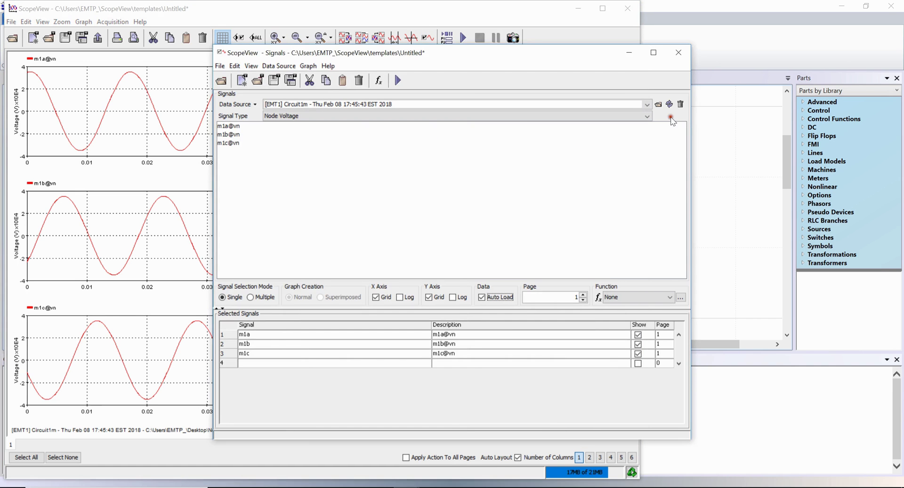
{"action": "left_click", "coordinate": [305, 117]}
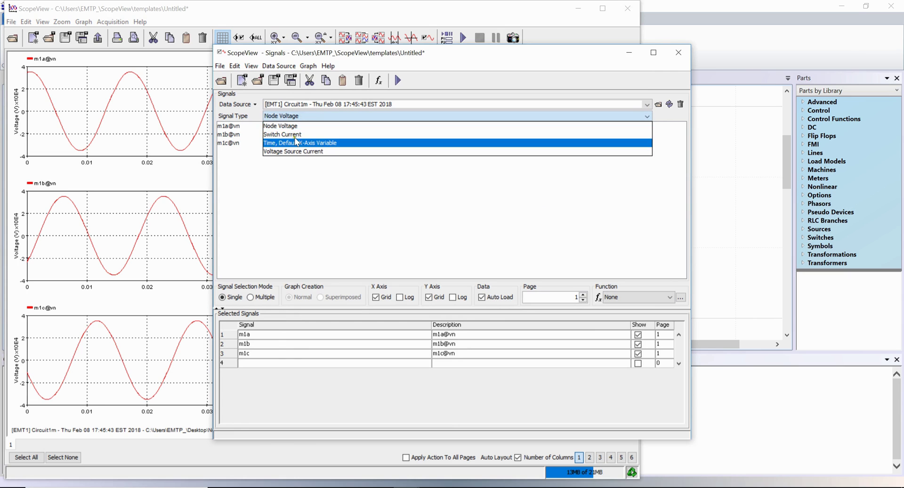
{"action": "left_click", "coordinate": [299, 151]}
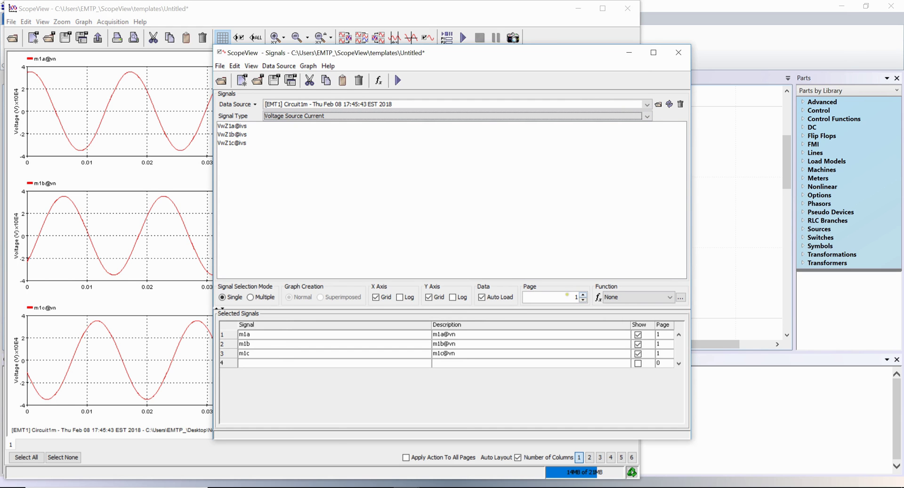
{"action": "left_click", "coordinate": [583, 294]}
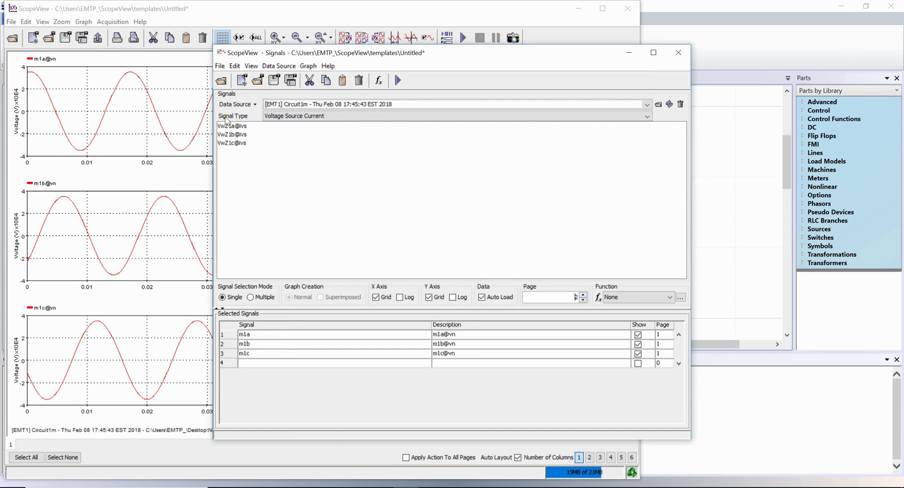
{"action": "left_click", "coordinate": [228, 126]}
{"action": "left_click", "coordinate": [229, 134]}
{"action": "left_click", "coordinate": [225, 142]}
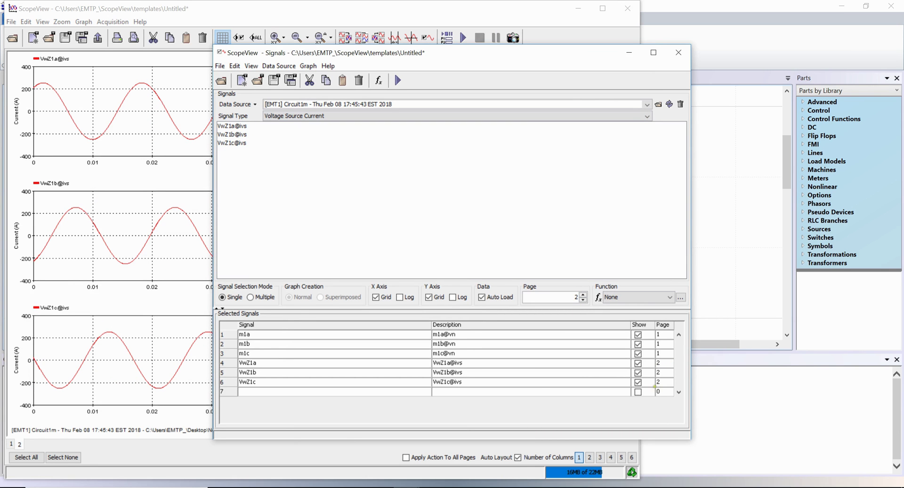
{"action": "left_click", "coordinate": [129, 456]}
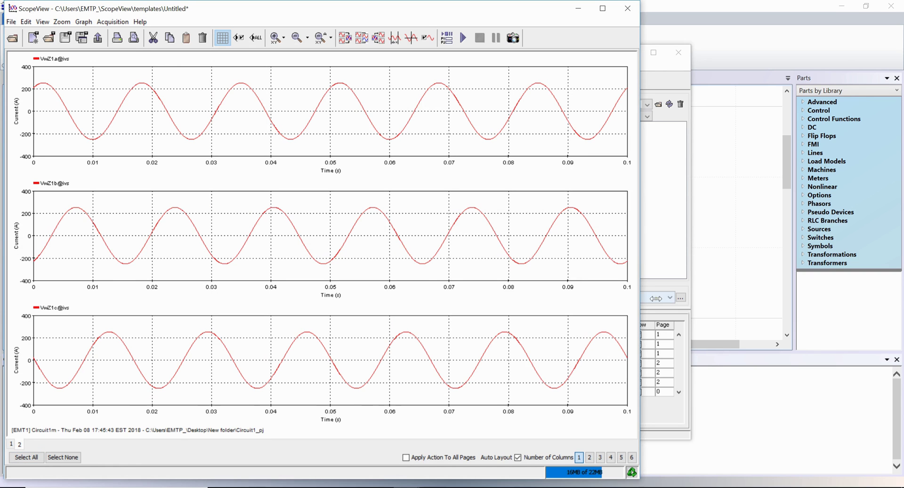
Step: Set Signal Type to Switch Current, add m2a@is, m2b@is and m2c@is, and plot all six currents
{"action": "left_click", "coordinate": [700, 276]}
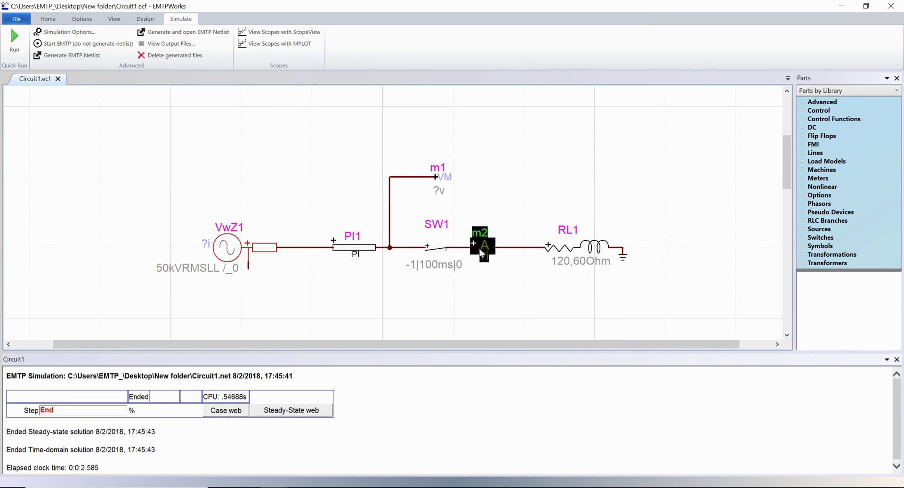
{"action": "left_click", "coordinate": [400, 485]}
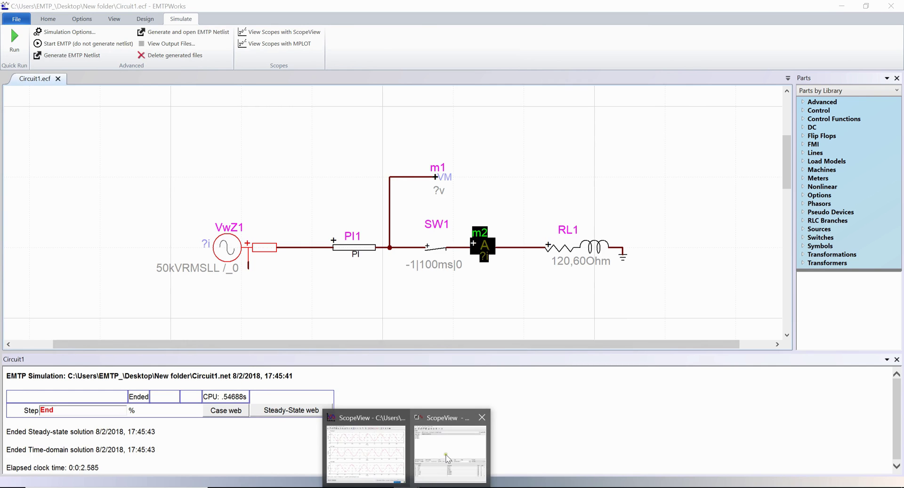
{"action": "left_click", "coordinate": [447, 457]}
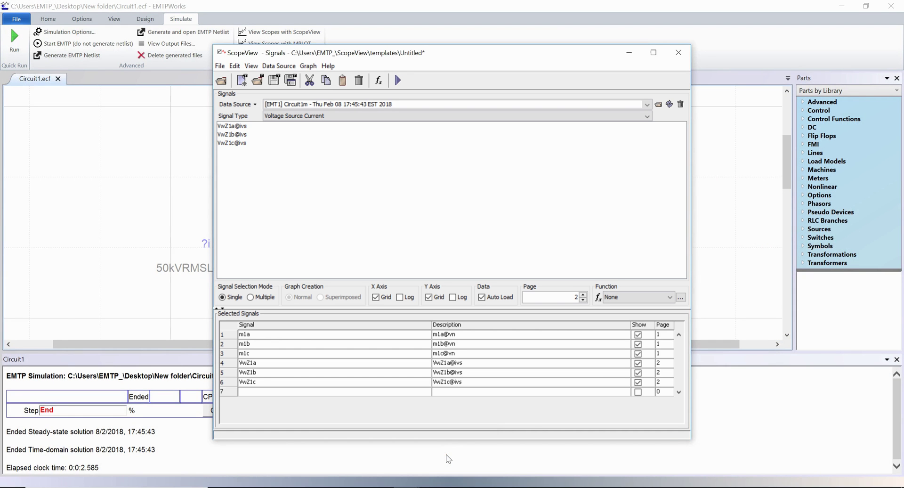
{"action": "left_click", "coordinate": [293, 118]}
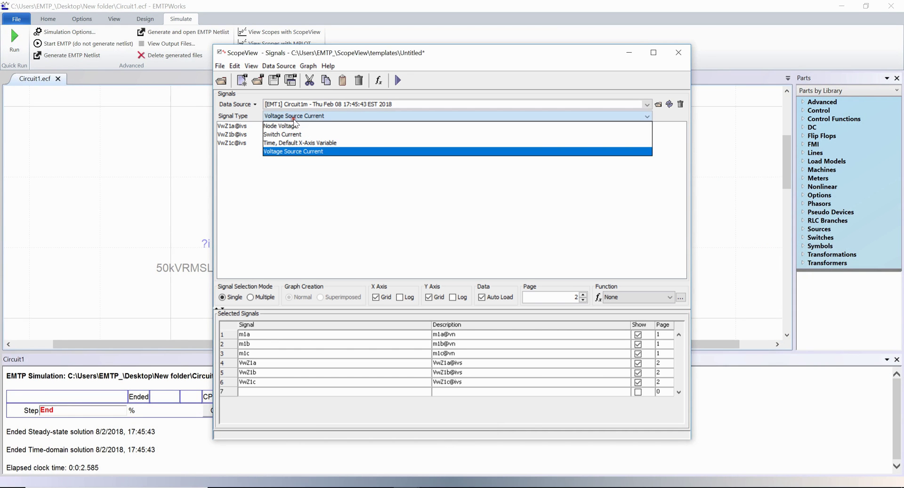
{"action": "left_click", "coordinate": [291, 134]}
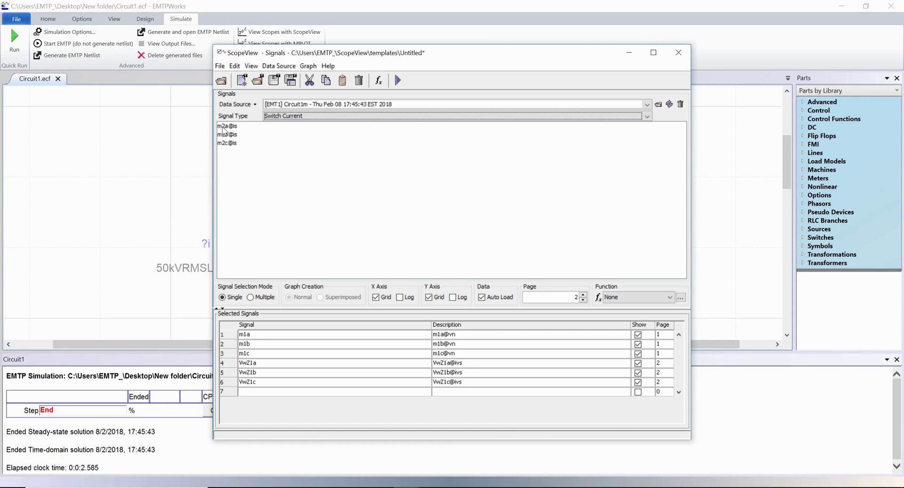
{"action": "left_click", "coordinate": [226, 126]}
{"action": "left_click", "coordinate": [226, 135]}
{"action": "left_click", "coordinate": [225, 144]}
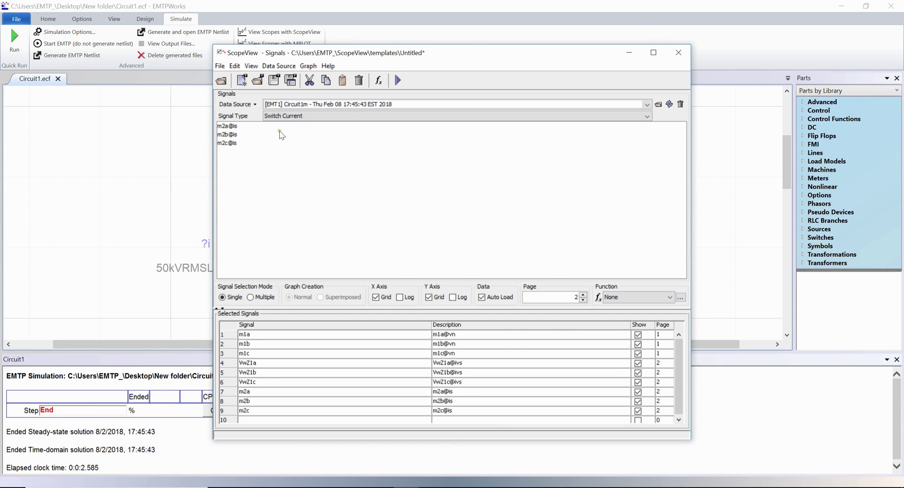
{"action": "left_click", "coordinate": [397, 81]}
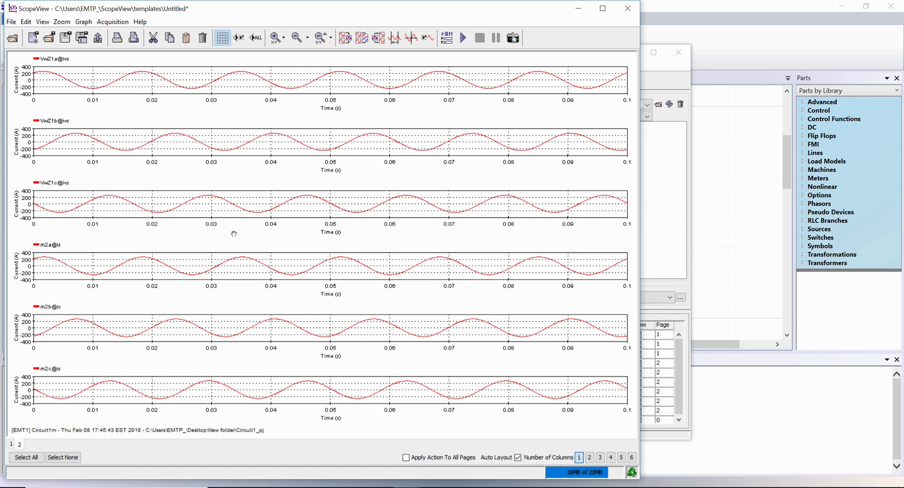
Step: Superimpose the VwZ1a, VwZ1b and VwZ1c source current plots into one graph
{"action": "left_click", "coordinate": [245, 80]}
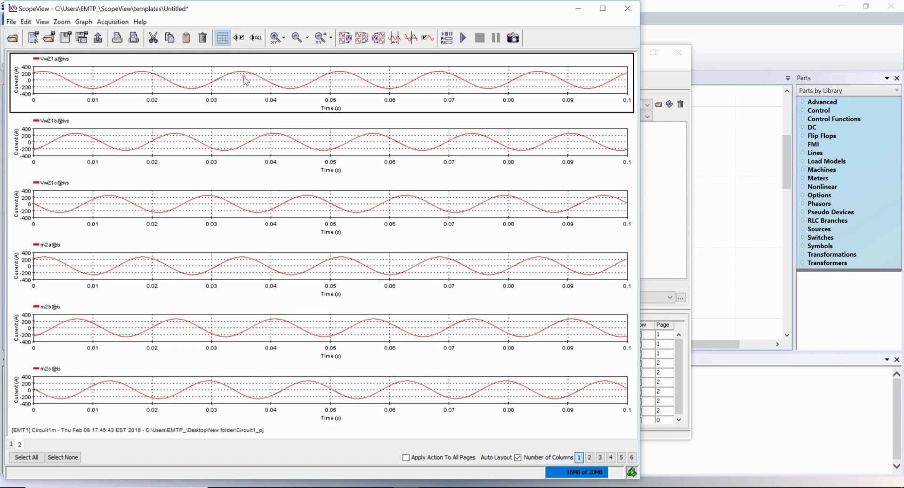
{"action": "left_click", "coordinate": [218, 143], "text": "ctrl"}
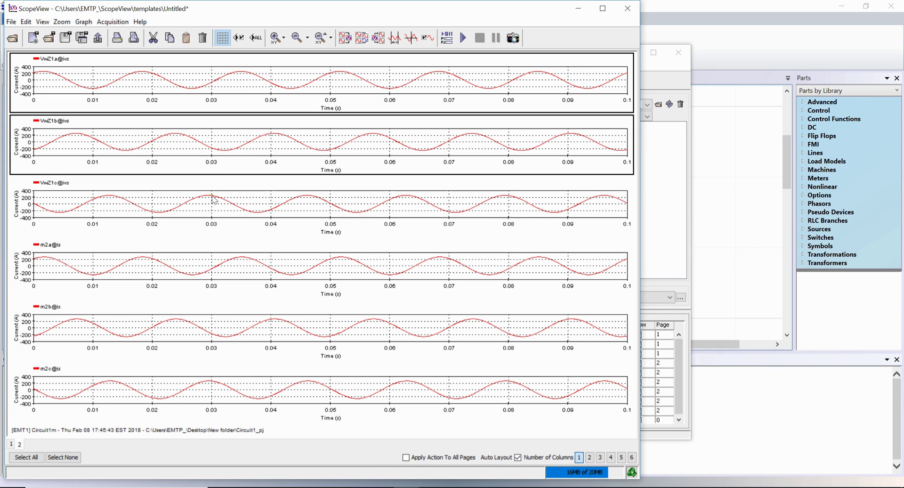
{"action": "left_click", "coordinate": [211, 195], "text": "ctrl"}
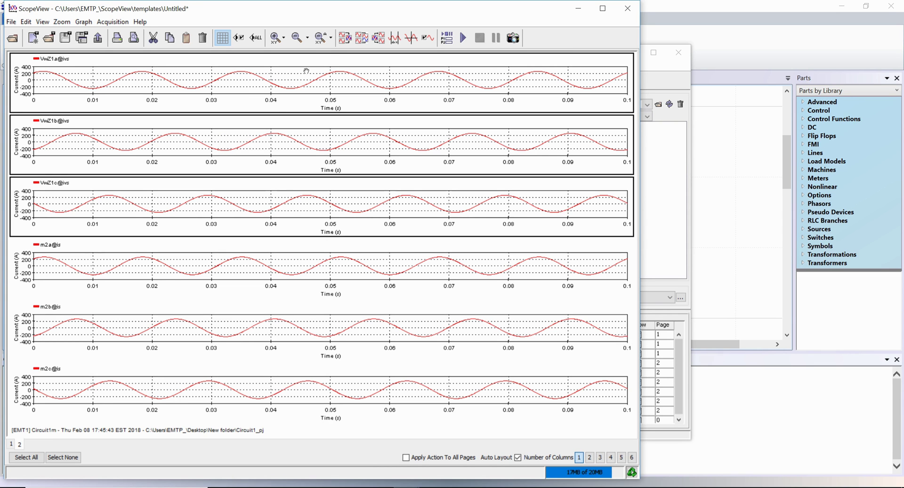
{"action": "left_click", "coordinate": [347, 41]}
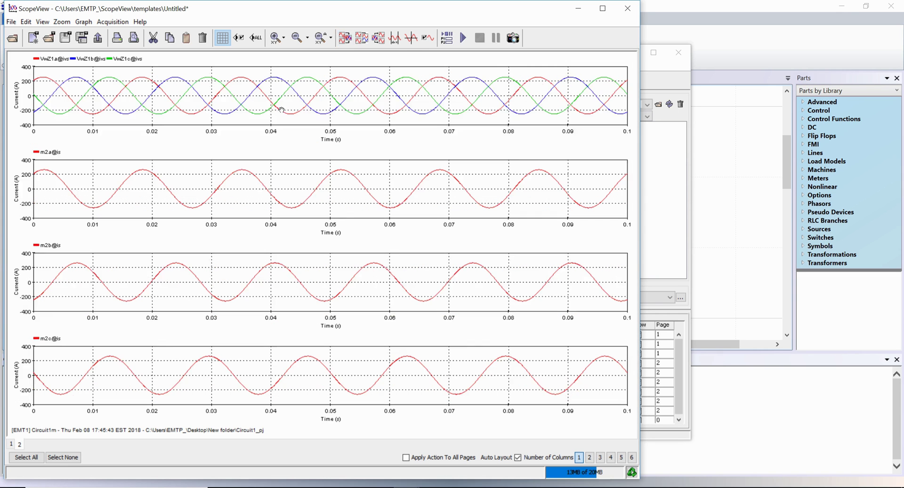
Step: Superimpose the m2a, m2b and m2c switch current plots and turn on tracking-cursor readouts
{"action": "left_click", "coordinate": [195, 171]}
{"action": "left_click", "coordinate": [184, 264], "text": "ctrl"}
{"action": "left_click", "coordinate": [185, 370], "text": "ctrl"}
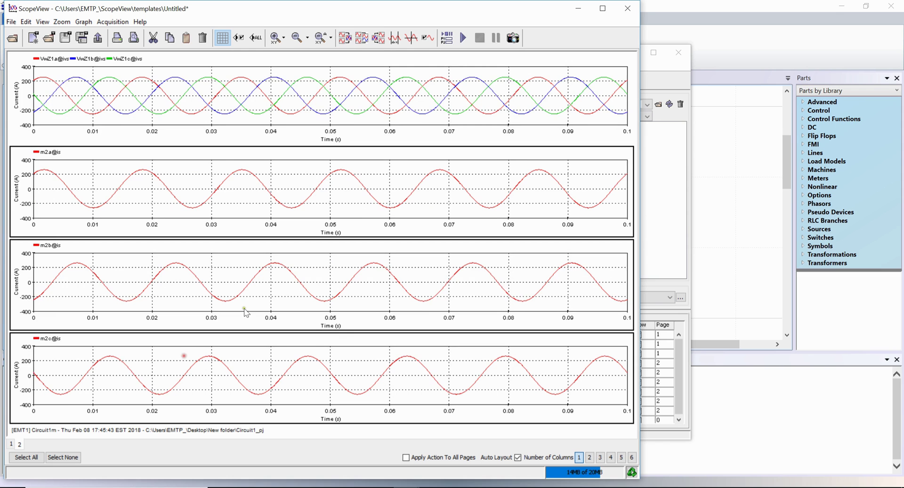
{"action": "left_click", "coordinate": [344, 40]}
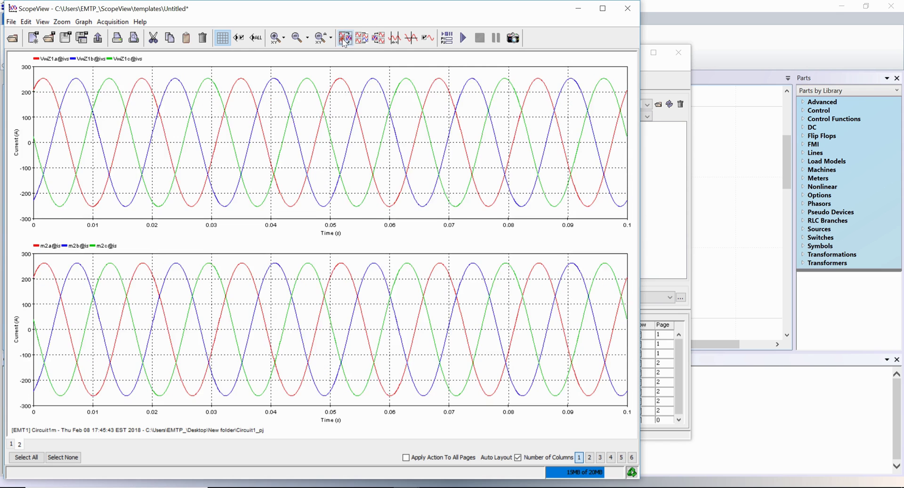
{"action": "left_click", "coordinate": [411, 38]}
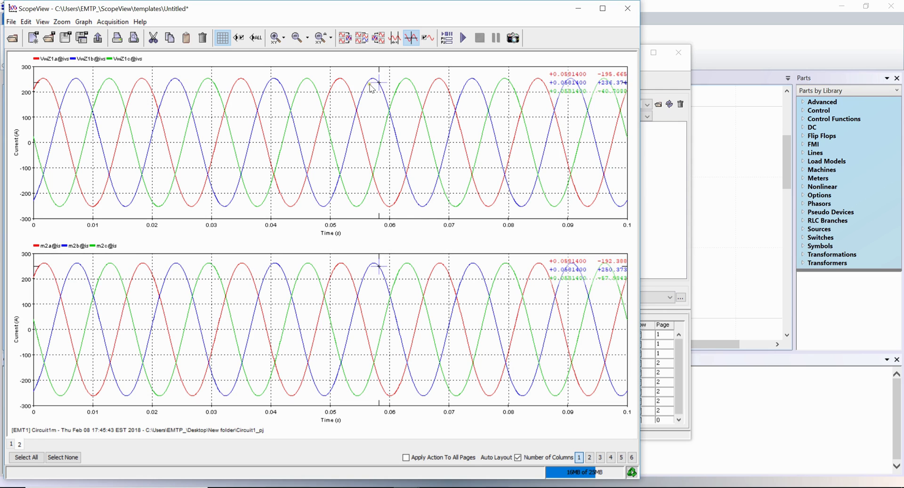
Step: Place two cursors at 0.0521 s and about 0.0735 s to shade a measurement region
{"action": "left_click", "coordinate": [298, 89]}
{"action": "left_click", "coordinate": [390, 40]}
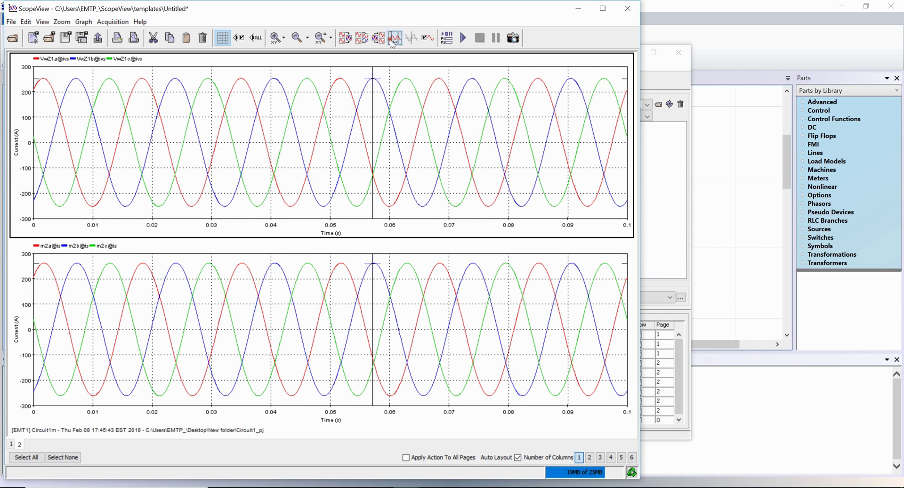
{"action": "left_click", "coordinate": [343, 79]}
{"action": "left_click", "coordinate": [374, 73]}
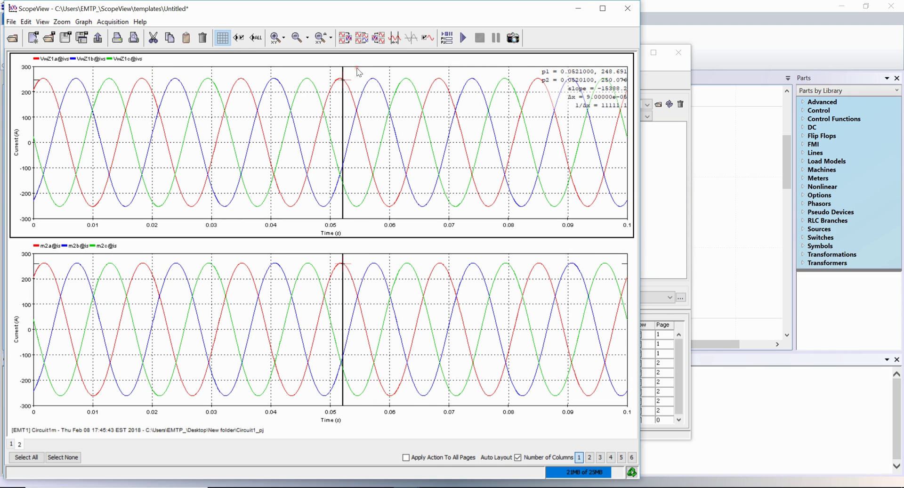
{"action": "left_click_drag", "start_coordinate": [387, 72], "coordinate": [469, 75]}
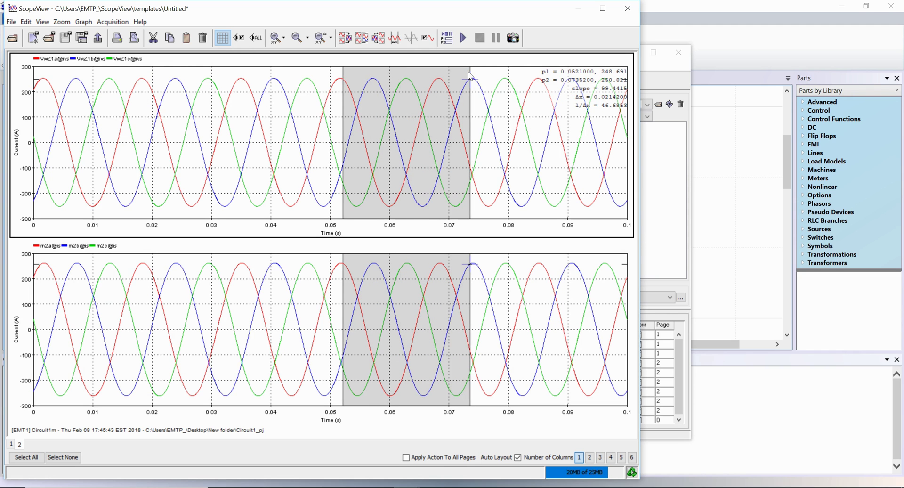
Step: Open Cursor Region Information showing min, max, average and RMS for VwZ1a, VwZ1b and VwZ1c
{"action": "double_click", "coordinate": [469, 74]}
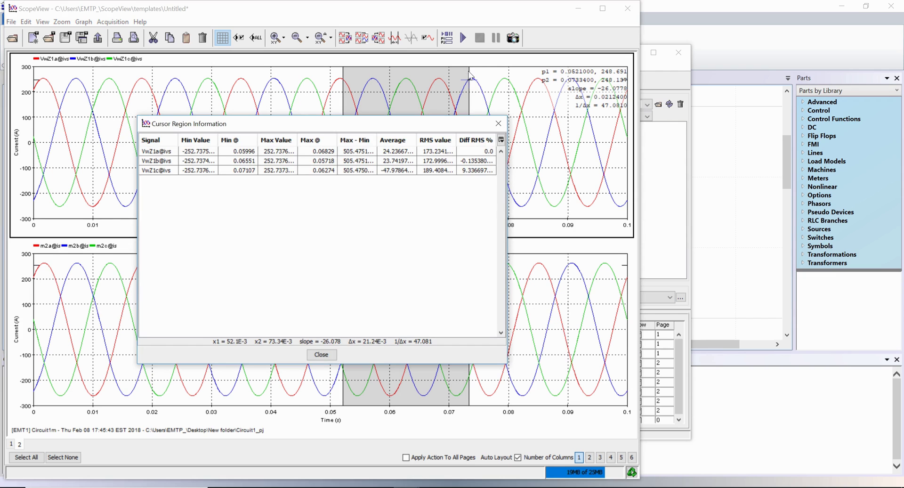